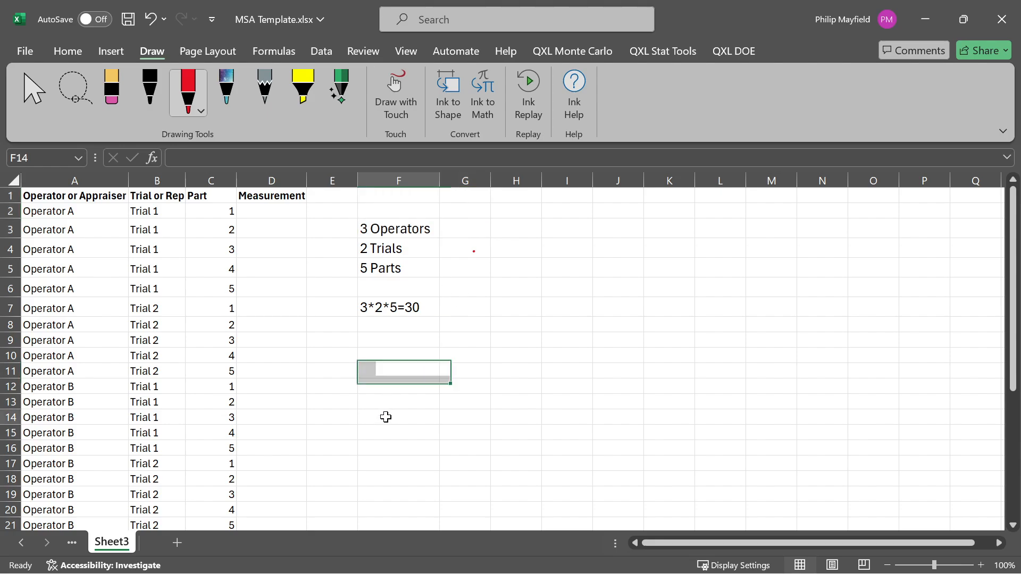
- Mark the 3 Operators, 2 Trials, 5 Parts and 3*2*5=30 notes in column F with red pen strokes
{"action": "left_click", "coordinate": [387, 410]}
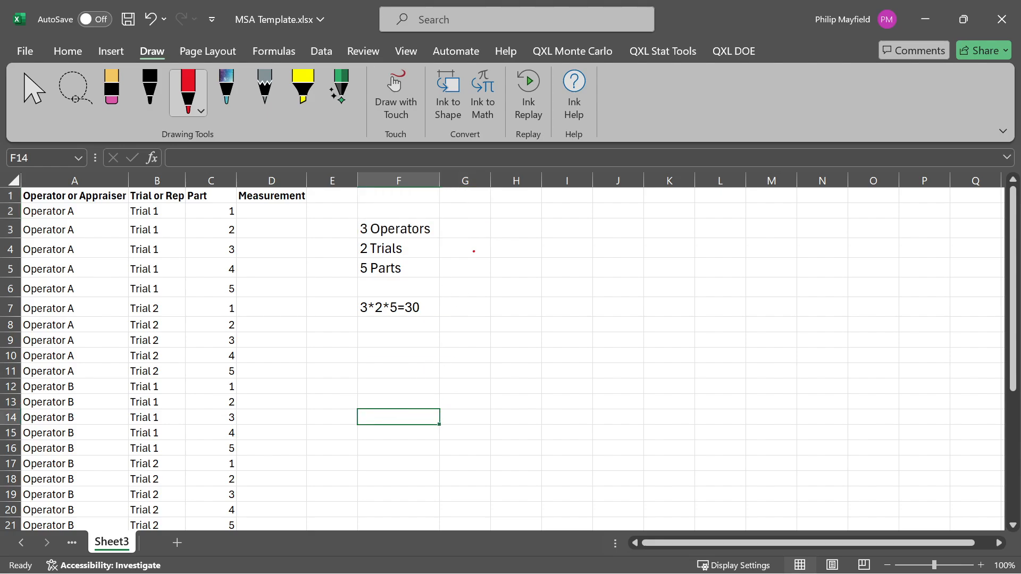
{"action": "left_click_drag", "start_coordinate": [480, 199], "coordinate": [435, 222]}
{"action": "key", "text": "ctrl+z"}
{"action": "mouse_move", "coordinate": [484, 189]}
{"action": "left_mouse_down"}
{"action": "mouse_move", "coordinate": [420, 248]}
{"action": "mouse_move", "coordinate": [423, 265]}
{"action": "left_mouse_up"}
{"action": "mouse_move", "coordinate": [354, 227]}
{"action": "left_mouse_down"}
{"action": "mouse_move", "coordinate": [320, 298]}
{"action": "mouse_move", "coordinate": [359, 318]}
{"action": "left_mouse_up"}
{"action": "mouse_move", "coordinate": [354, 250]}
{"action": "left_mouse_down"}
{"action": "mouse_move", "coordinate": [341, 313]}
{"action": "mouse_move", "coordinate": [376, 313]}
{"action": "left_mouse_up"}
{"action": "mouse_move", "coordinate": [356, 274]}
{"action": "left_mouse_down"}
{"action": "mouse_move", "coordinate": [352, 331]}
{"action": "mouse_move", "coordinate": [443, 314]}
{"action": "mouse_move", "coordinate": [421, 331]}
{"action": "left_mouse_up"}
- Draw red arrows pointing up to the Operator or Appraiser, Trial or Rep, Part and Measurement headers
{"action": "left_click_drag", "start_coordinate": [96, 275], "coordinate": [92, 210]}
{"action": "mouse_move", "coordinate": [170, 264]}
{"action": "left_mouse_down"}
{"action": "mouse_move", "coordinate": [166, 208]}
{"action": "mouse_move", "coordinate": [134, 202]}
{"action": "left_mouse_up"}
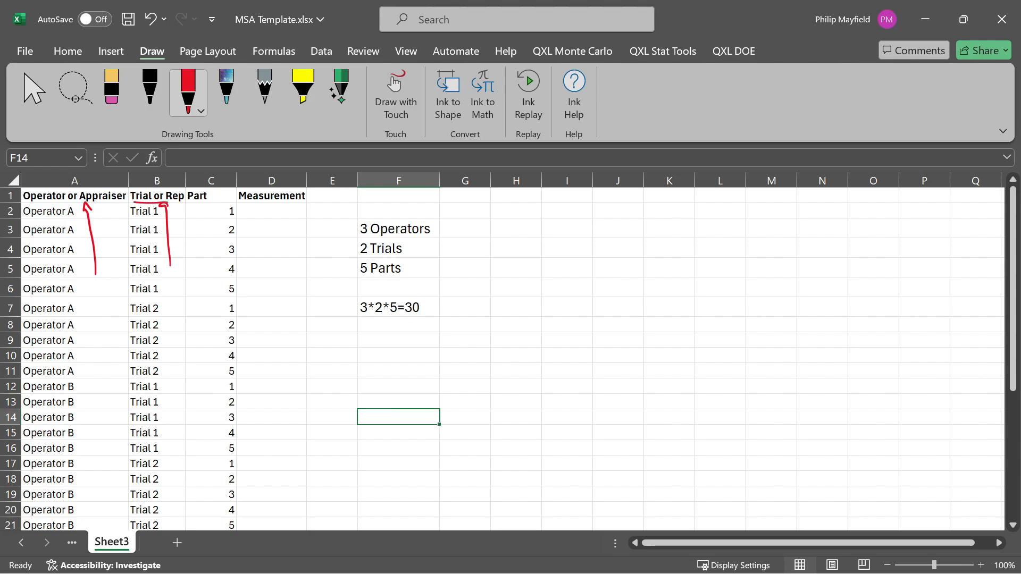
{"action": "left_click_drag", "start_coordinate": [203, 259], "coordinate": [203, 209]}
{"action": "left_click_drag", "start_coordinate": [195, 215], "coordinate": [210, 213]}
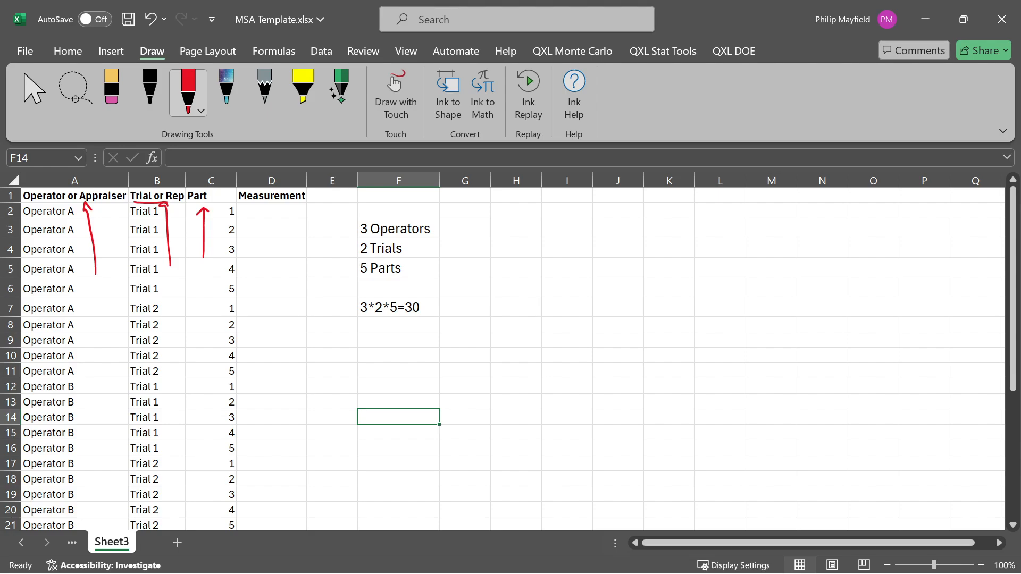
{"action": "left_click_drag", "start_coordinate": [274, 268], "coordinate": [277, 210]}
{"action": "left_click_drag", "start_coordinate": [270, 218], "coordinate": [284, 213]}
- Undo the red header arrows and draw a red box around the study notes in F3:F7
{"action": "key", "text": "ctrl+z"}
{"action": "key", "text": "ctrl+z"}
{"action": "key", "text": "ctrl+z"}
{"action": "key", "text": "ctrl+z"}
{"action": "key", "text": "ctrl+z"}
{"action": "key", "text": "ctrl+z"}
{"action": "key", "text": "ctrl+z"}
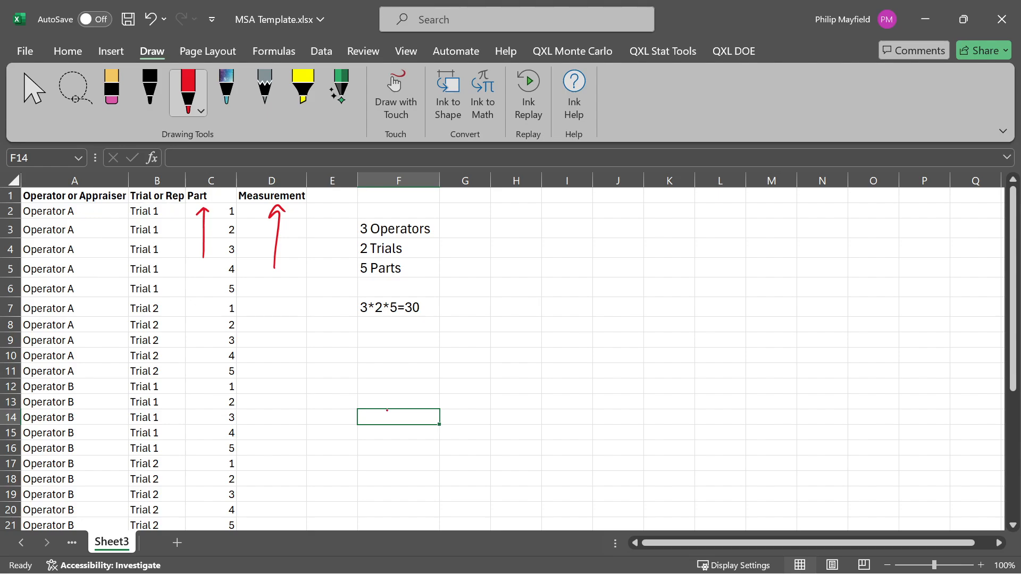
{"action": "key", "text": "ctrl+z"}
{"action": "mouse_move", "coordinate": [350, 213]}
{"action": "left_mouse_down"}
{"action": "mouse_move", "coordinate": [451, 214]}
{"action": "mouse_move", "coordinate": [344, 324]}
{"action": "mouse_move", "coordinate": [351, 213]}
{"action": "left_mouse_up"}
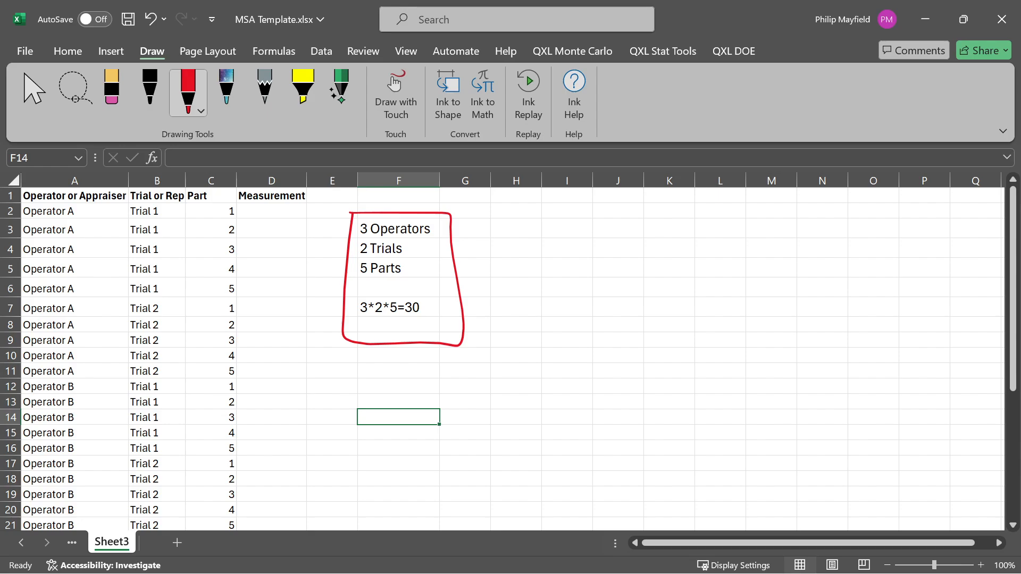
- Bracket the Operator A, Operator B and Operator C row groups in red and label each group 10
{"action": "mouse_move", "coordinate": [75, 205]}
{"action": "left_mouse_down"}
{"action": "mouse_move", "coordinate": [90, 261]}
{"action": "mouse_move", "coordinate": [76, 372]}
{"action": "left_mouse_up"}
{"action": "left_click_drag", "start_coordinate": [99, 274], "coordinate": [97, 294]}
{"action": "mouse_move", "coordinate": [104, 273]}
{"action": "left_mouse_down"}
{"action": "mouse_move", "coordinate": [103, 287]}
{"action": "mouse_move", "coordinate": [105, 273]}
{"action": "left_mouse_up"}
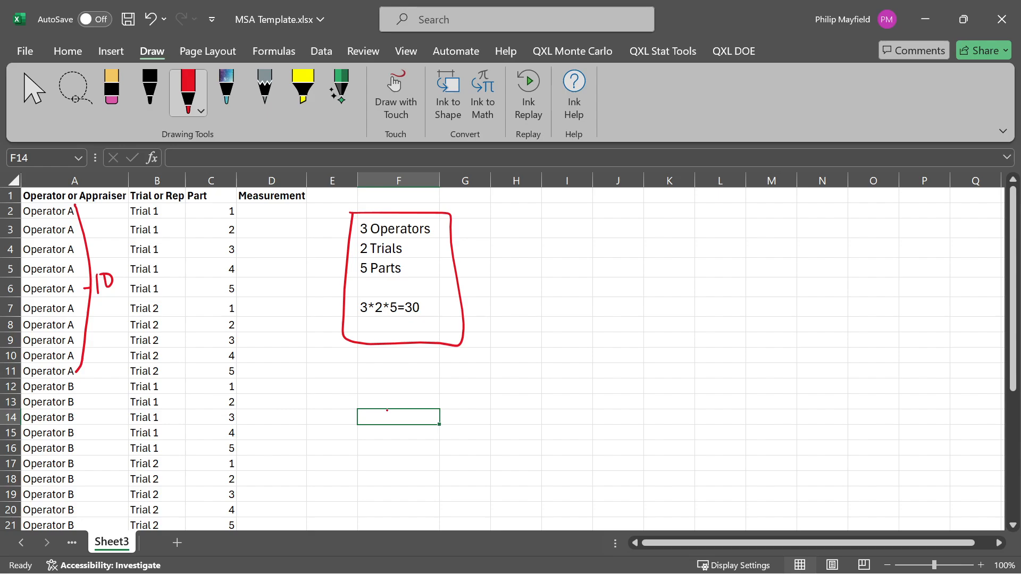
{"action": "scroll", "coordinate": [452, 415], "scroll_direction": "down", "scroll_amount": 1}
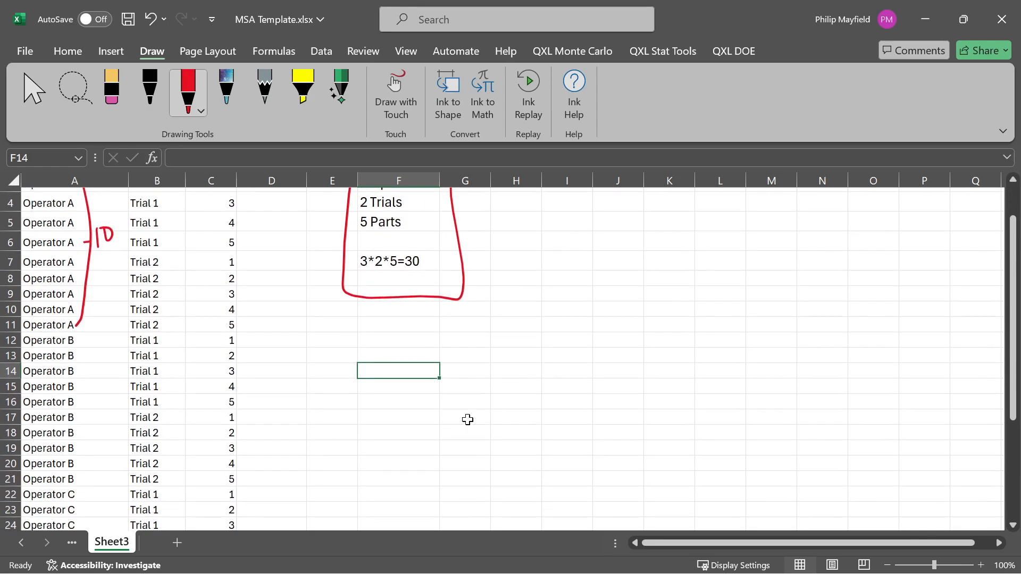
{"action": "mouse_move", "coordinate": [77, 334]}
{"action": "left_mouse_down"}
{"action": "mouse_move", "coordinate": [85, 467]}
{"action": "mouse_move", "coordinate": [75, 480]}
{"action": "left_mouse_up"}
{"action": "mouse_move", "coordinate": [99, 378]}
{"action": "left_mouse_down"}
{"action": "mouse_move", "coordinate": [99, 397]}
{"action": "mouse_move", "coordinate": [108, 367]}
{"action": "left_mouse_up"}
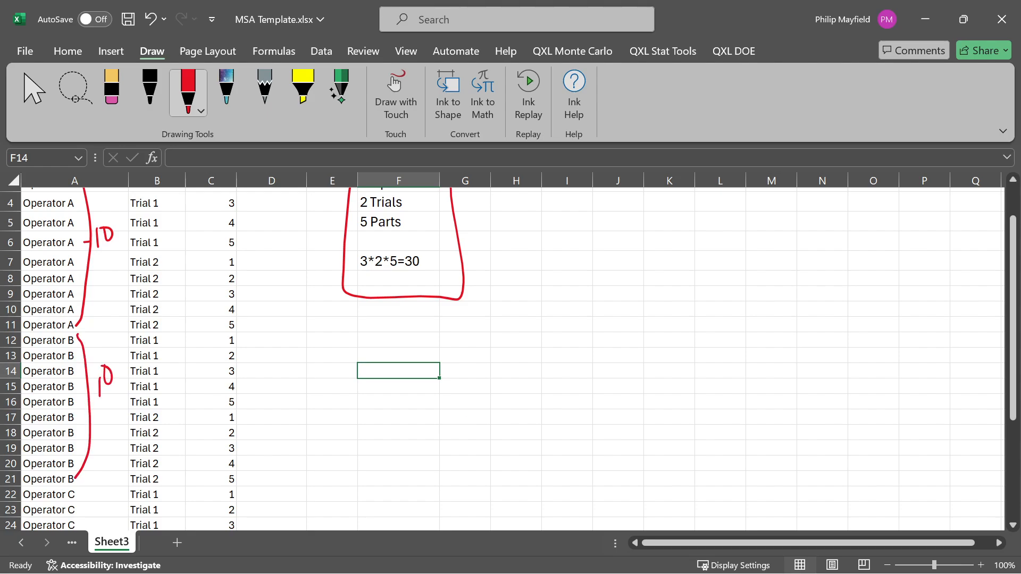
{"action": "scroll", "coordinate": [531, 449], "scroll_direction": "down", "scroll_amount": 4}
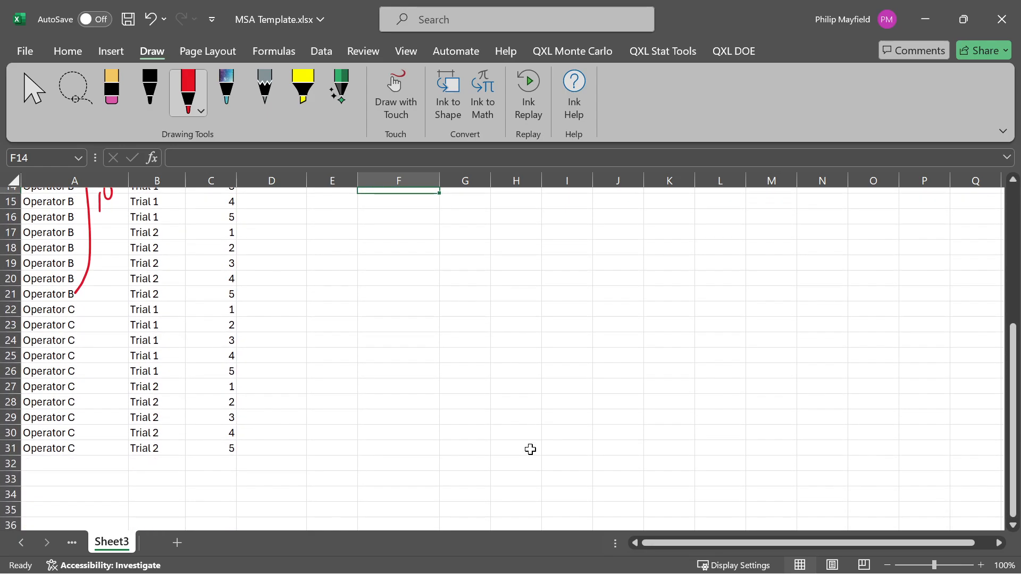
{"action": "left_click_drag", "start_coordinate": [74, 306], "coordinate": [82, 458]}
{"action": "mouse_move", "coordinate": [102, 357]}
{"action": "left_mouse_down"}
{"action": "mouse_move", "coordinate": [98, 379]}
{"action": "mouse_move", "coordinate": [113, 360]}
{"action": "left_mouse_up"}
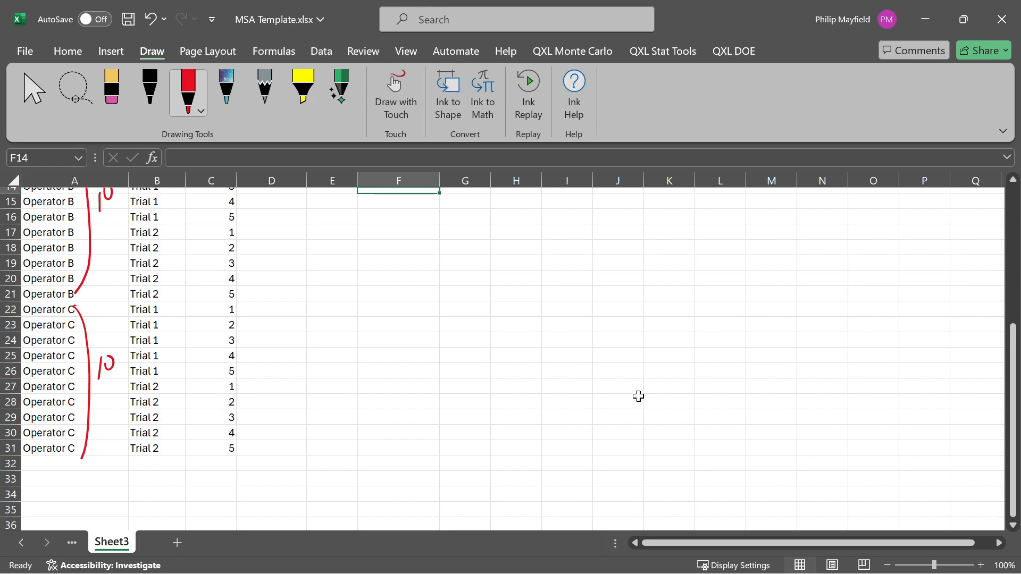
- Underline the 2 Trials note in red and bracket Operator A's Trial 1 and Trial 2 rows
{"action": "scroll", "coordinate": [638, 397], "scroll_direction": "up", "scroll_amount": 5}
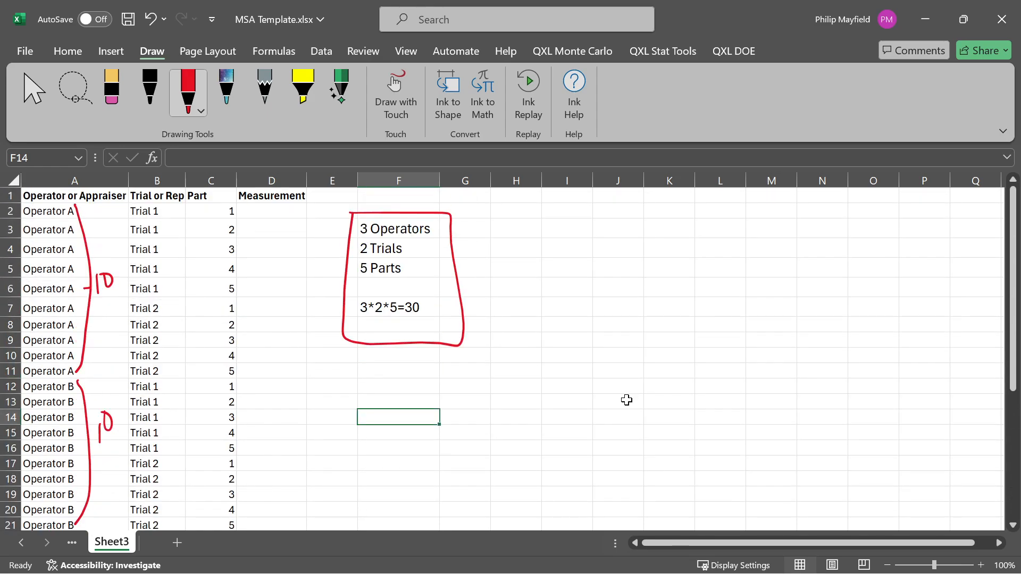
{"action": "left_click_drag", "start_coordinate": [358, 257], "coordinate": [413, 256]}
{"action": "mouse_move", "coordinate": [162, 207]}
{"action": "left_mouse_down"}
{"action": "mouse_move", "coordinate": [170, 314]}
{"action": "mouse_move", "coordinate": [161, 375]}
{"action": "left_mouse_up"}
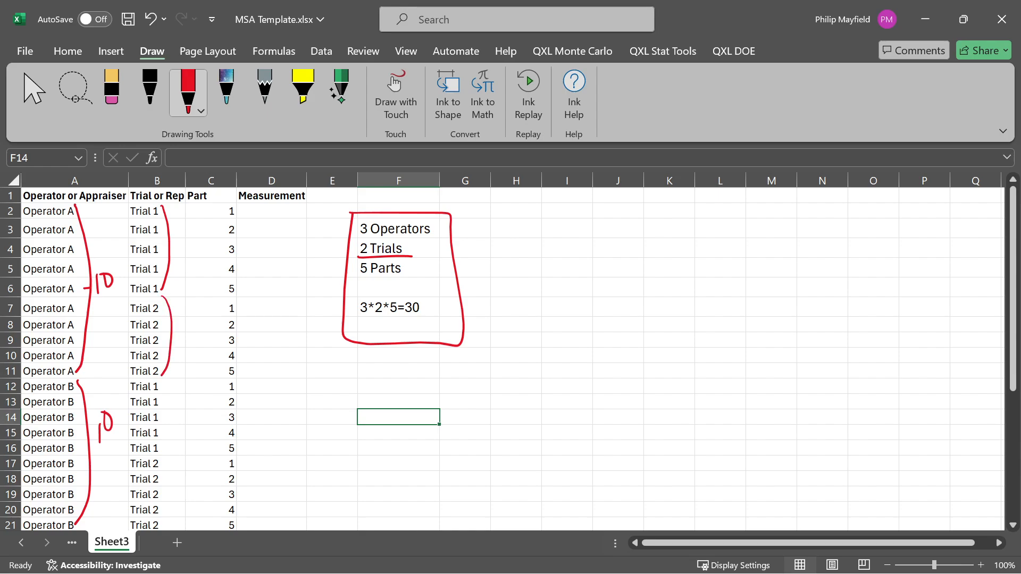
- Mark each of Operator A's part rows with a red dash, circle the first Operator A, and draw lines to its trial and part
{"action": "left_click_drag", "start_coordinate": [240, 210], "coordinate": [249, 212]}
{"action": "left_click_drag", "start_coordinate": [240, 263], "coordinate": [245, 268]}
{"action": "mouse_move", "coordinate": [238, 284]}
{"action": "left_mouse_down"}
{"action": "mouse_move", "coordinate": [249, 286]}
{"action": "mouse_move", "coordinate": [245, 309]}
{"action": "left_mouse_up"}
{"action": "left_click_drag", "start_coordinate": [240, 329], "coordinate": [243, 326]}
{"action": "left_click_drag", "start_coordinate": [241, 339], "coordinate": [244, 352]}
{"action": "left_click_drag", "start_coordinate": [245, 363], "coordinate": [250, 367]}
{"action": "mouse_move", "coordinate": [35, 218]}
{"action": "left_mouse_down"}
{"action": "mouse_move", "coordinate": [94, 212]}
{"action": "mouse_move", "coordinate": [64, 226]}
{"action": "mouse_move", "coordinate": [222, 213]}
{"action": "mouse_move", "coordinate": [184, 267]}
{"action": "mouse_move", "coordinate": [223, 307]}
{"action": "left_mouse_up"}
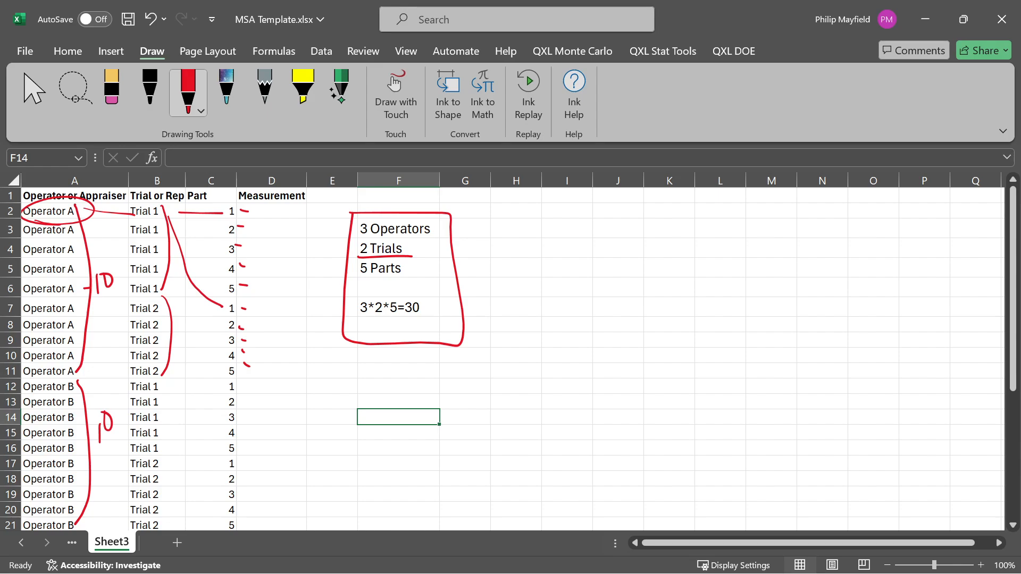
- Circle Operator B's Trial 1 and Trial 2 rows in red, label each 5, and mark their part numbers
{"action": "scroll", "coordinate": [499, 359], "scroll_direction": "down", "scroll_amount": 2}
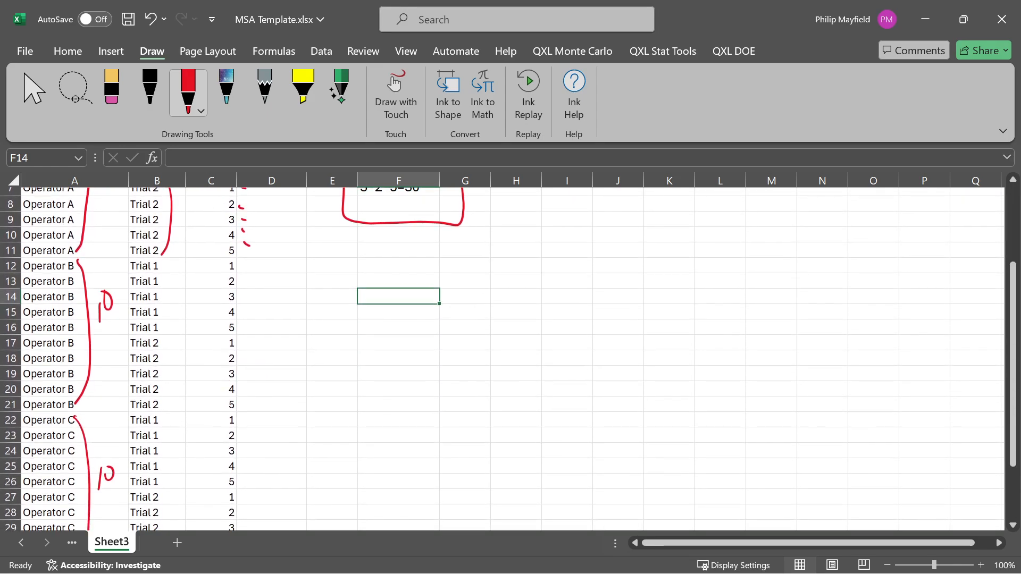
{"action": "mouse_move", "coordinate": [154, 256]}
{"action": "left_mouse_down"}
{"action": "mouse_move", "coordinate": [114, 277]}
{"action": "mouse_move", "coordinate": [171, 268]}
{"action": "mouse_move", "coordinate": [158, 259]}
{"action": "left_mouse_up"}
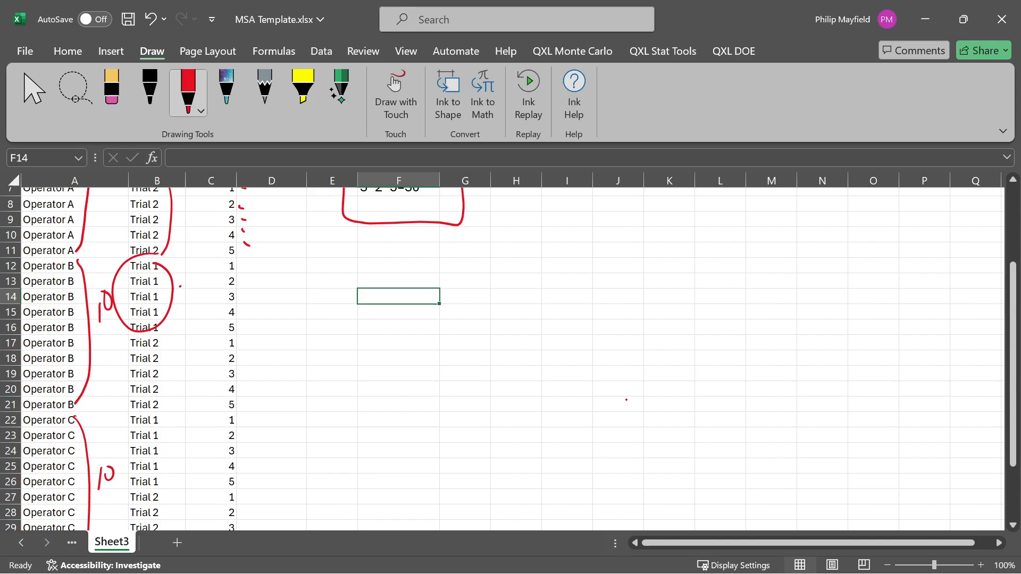
{"action": "left_click_drag", "start_coordinate": [186, 298], "coordinate": [189, 277]}
{"action": "mouse_move", "coordinate": [162, 324]}
{"action": "left_mouse_down"}
{"action": "mouse_move", "coordinate": [130, 412]}
{"action": "mouse_move", "coordinate": [153, 323]}
{"action": "mouse_move", "coordinate": [190, 361]}
{"action": "mouse_move", "coordinate": [198, 333]}
{"action": "left_mouse_up"}
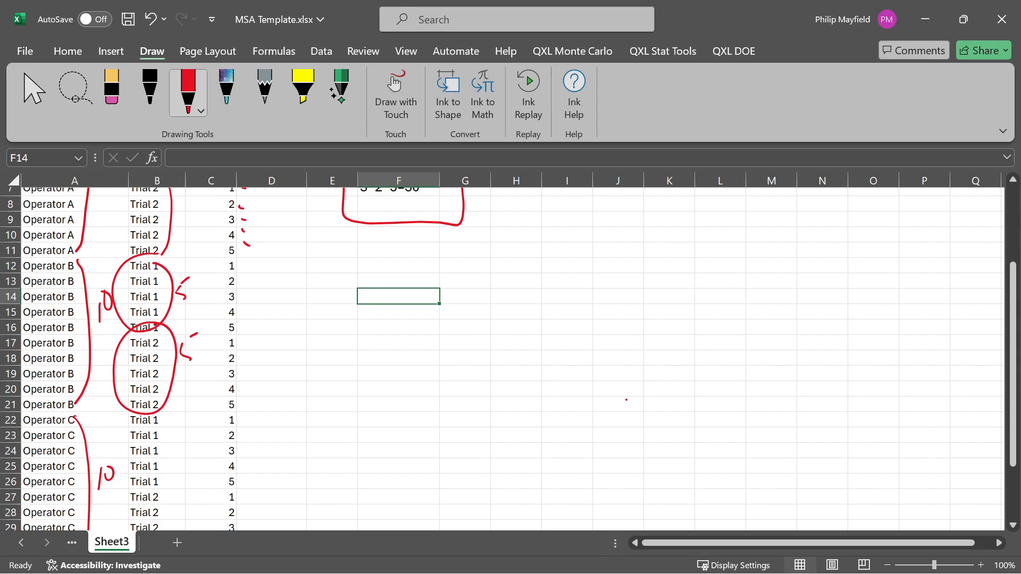
{"action": "left_click_drag", "start_coordinate": [237, 281], "coordinate": [244, 282]}
{"action": "left_click_drag", "start_coordinate": [237, 296], "coordinate": [239, 300]}
{"action": "left_click_drag", "start_coordinate": [237, 313], "coordinate": [232, 406]}
- Bracket Operator C's Trial 1 and Trial 2 rows in red and label each group 5
{"action": "scroll", "coordinate": [510, 356], "scroll_direction": "down", "scroll_amount": 3}
{"action": "scroll", "coordinate": [510, 356], "scroll_direction": "down", "scroll_amount": 1}
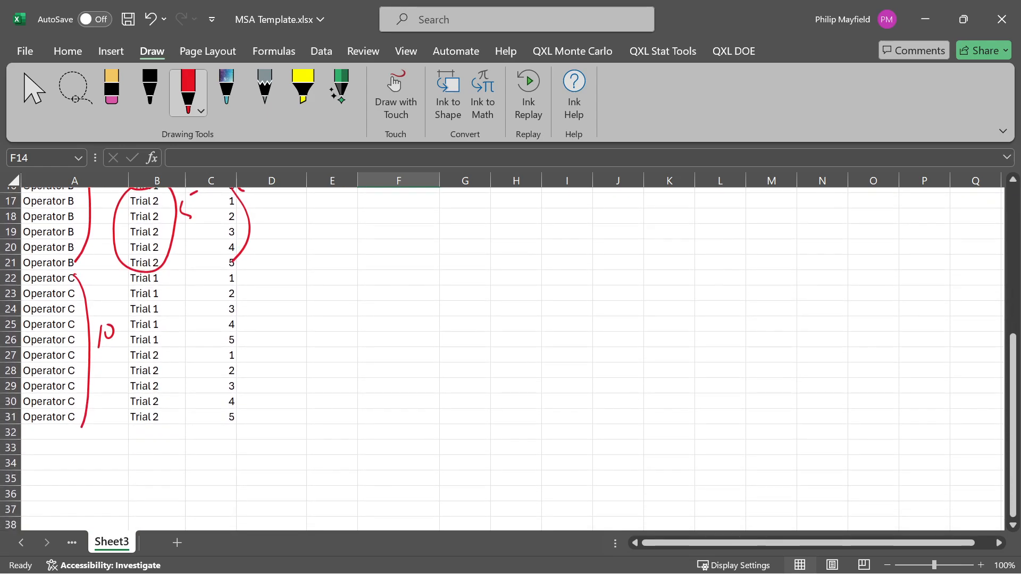
{"action": "left_click_drag", "start_coordinate": [160, 272], "coordinate": [159, 341]}
{"action": "mouse_move", "coordinate": [177, 304]}
{"action": "left_mouse_down"}
{"action": "mouse_move", "coordinate": [176, 319]}
{"action": "mouse_move", "coordinate": [186, 298]}
{"action": "left_mouse_up"}
{"action": "mouse_move", "coordinate": [165, 344]}
{"action": "left_mouse_down"}
{"action": "mouse_move", "coordinate": [171, 400]}
{"action": "mouse_move", "coordinate": [158, 423]}
{"action": "left_mouse_up"}
{"action": "left_click_drag", "start_coordinate": [179, 371], "coordinate": [178, 390]}
{"action": "left_click_drag", "start_coordinate": [180, 371], "coordinate": [189, 366]}
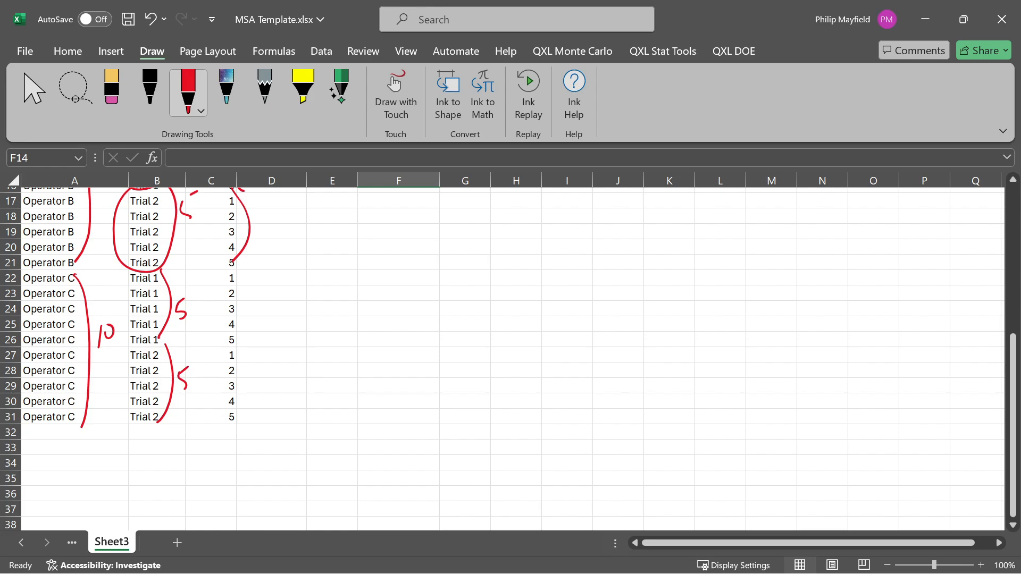
- Mark Operator C's part numbers for both trials with red dashes and brackets
{"action": "left_click_drag", "start_coordinate": [236, 278], "coordinate": [245, 278]}
{"action": "mouse_move", "coordinate": [236, 295]}
{"action": "left_mouse_down"}
{"action": "mouse_move", "coordinate": [246, 307]}
{"action": "mouse_move", "coordinate": [234, 345]}
{"action": "left_mouse_up"}
{"action": "mouse_move", "coordinate": [238, 355]}
{"action": "left_mouse_down"}
{"action": "mouse_move", "coordinate": [251, 412]}
{"action": "mouse_move", "coordinate": [237, 447]}
{"action": "left_mouse_up"}
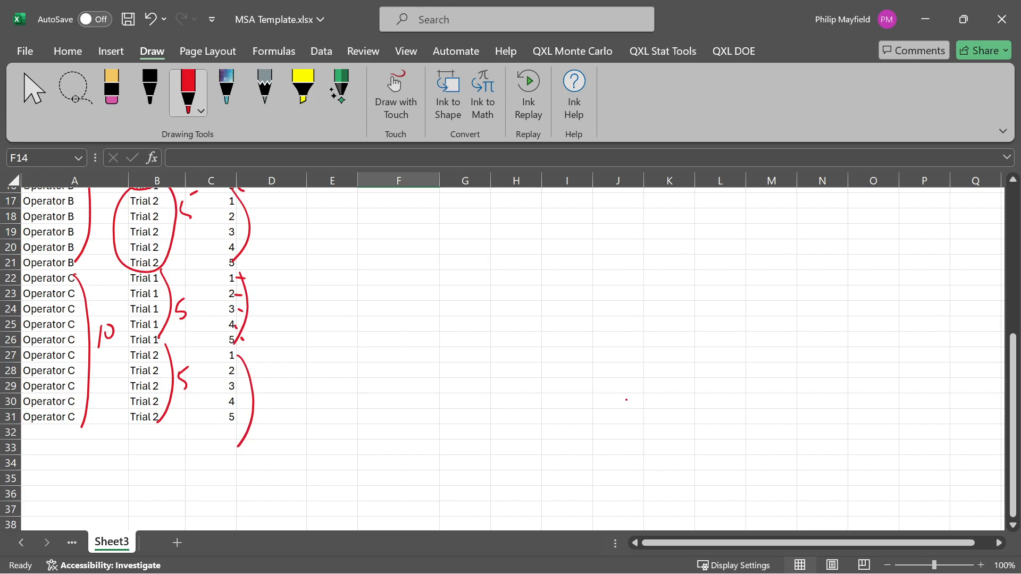
- Undo the red ink marks over the operator, trial and part columns, keeping the box and underline on the notes
{"action": "scroll", "coordinate": [520, 401], "scroll_direction": "up", "scroll_amount": 5}
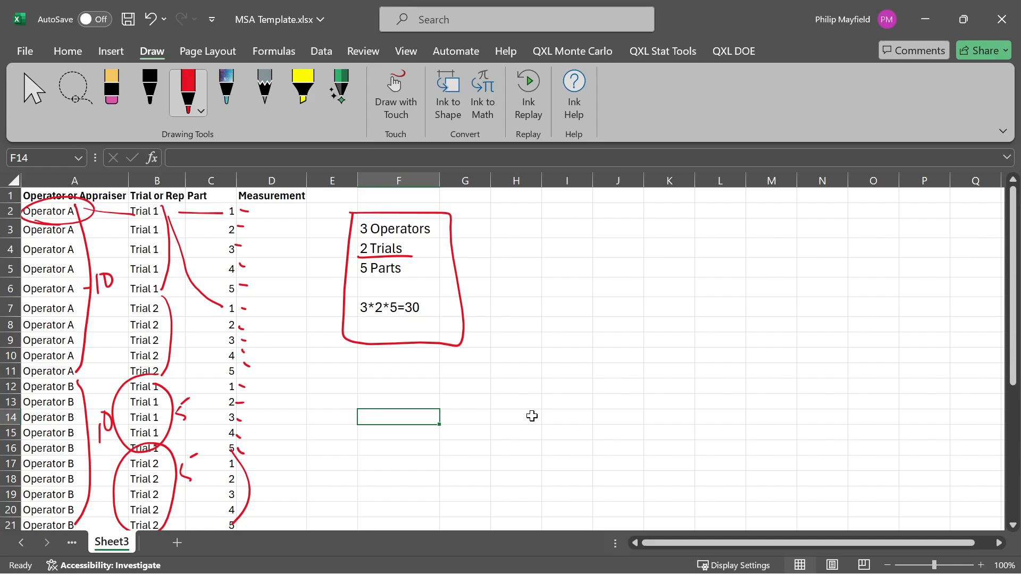
{"action": "key", "text": "ctrl+z"}
{"action": "key", "text": "ctrl+z"}
{"action": "key", "text": "ctrl+z"}
{"action": "key", "text": "ctrl+z"}
{"action": "key", "text": "ctrl+z"}
{"action": "key", "text": "ctrl+z"}
{"action": "key", "text": "ctrl+z"}
{"action": "key", "text": "ctrl+z"}
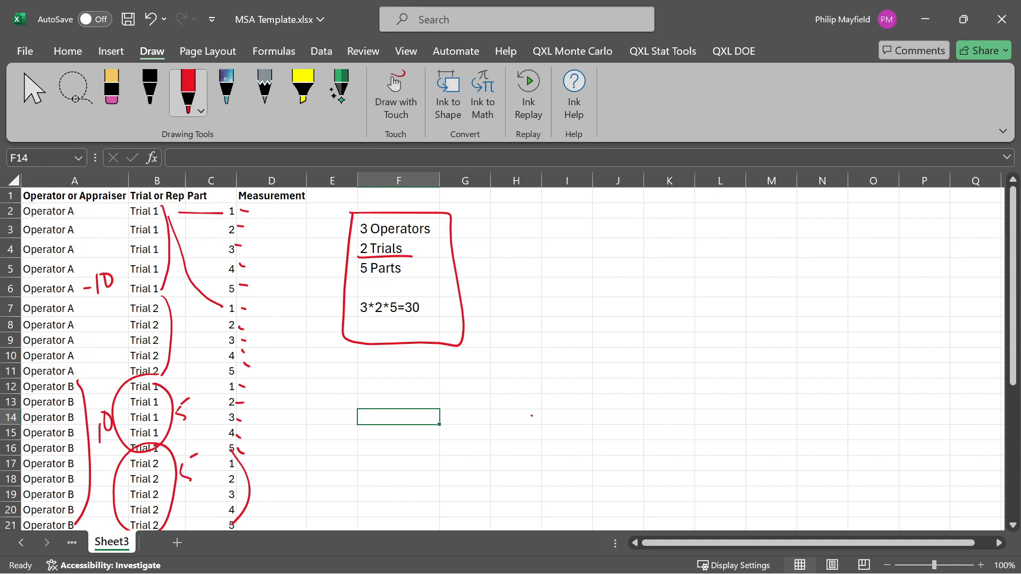
{"action": "key", "text": "ctrl+z"}
{"action": "key", "text": "ctrl+z"}
{"action": "key", "text": "ctrl+z"}
{"action": "key", "text": "ctrl+z"}
{"action": "key", "text": "ctrl+z"}
{"action": "key", "text": "ctrl+z"}
{"action": "key", "text": "ctrl+z"}
{"action": "key", "text": "ctrl+z"}
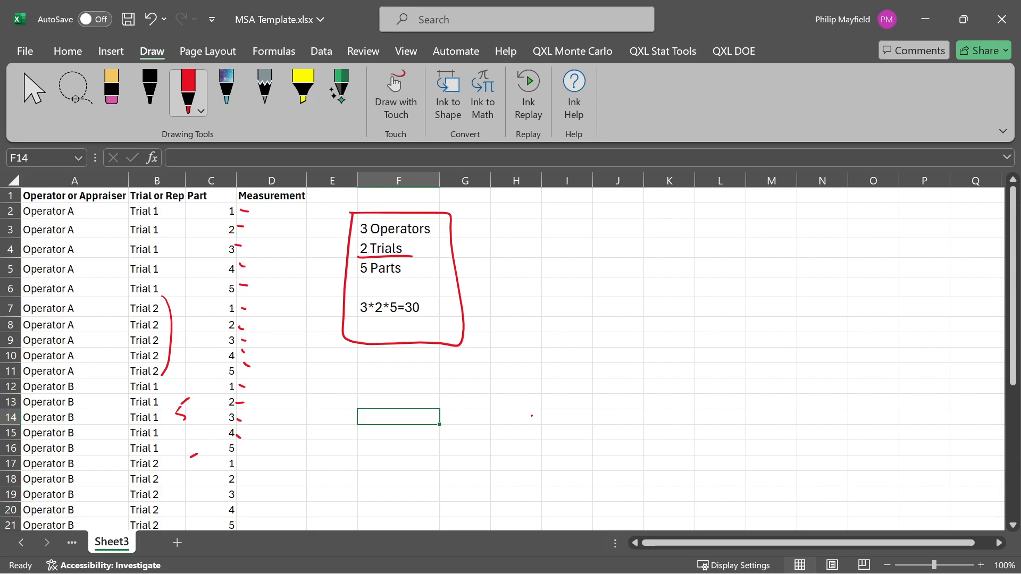
{"action": "key", "text": "ctrl+z"}
{"action": "key", "text": "ctrl+z"}
{"action": "key", "text": "ctrl+z"}
{"action": "key", "text": "ctrl+z"}
{"action": "key", "text": "ctrl+z"}
{"action": "key", "text": "ctrl+z"}
{"action": "key", "text": "ctrl+z"}
{"action": "key", "text": "ctrl+z"}
{"action": "key", "text": "ctrl+z"}
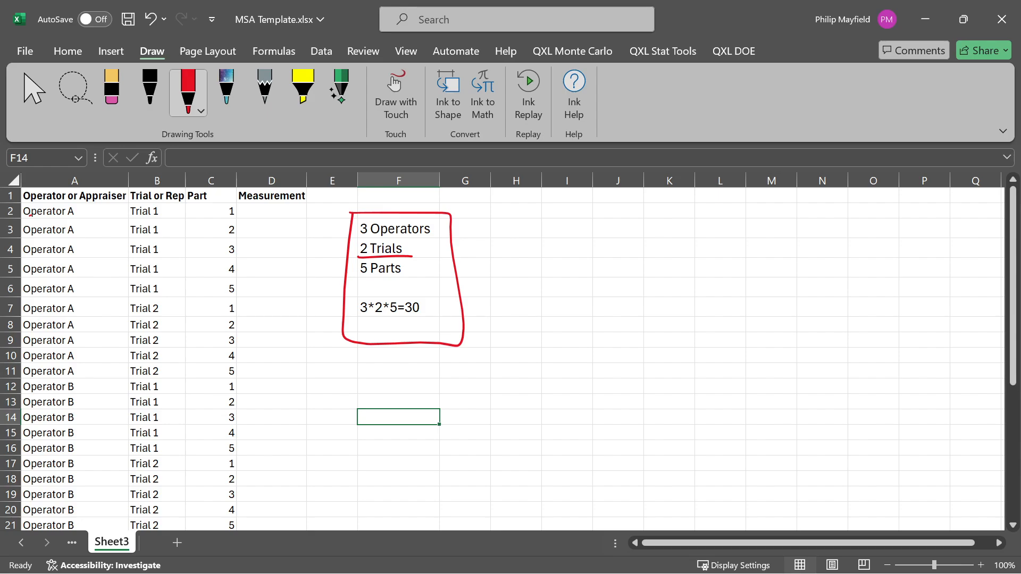
- Underline Operator A and the part and measurement cells in row 2 in red
{"action": "left_click_drag", "start_coordinate": [29, 215], "coordinate": [71, 216]}
{"action": "key", "text": "ctrl+z"}
{"action": "left_click_drag", "start_coordinate": [27, 215], "coordinate": [70, 215]}
{"action": "mouse_move", "coordinate": [219, 215]}
{"action": "left_mouse_down"}
{"action": "mouse_move", "coordinate": [304, 199]}
{"action": "mouse_move", "coordinate": [275, 216]}
{"action": "left_mouse_up"}
- Insert a new column before Operator or Appraiser and give it the header Random
{"action": "left_click", "coordinate": [101, 174]}
{"action": "right_click", "coordinate": [93, 180]}
{"action": "left_click", "coordinate": [166, 350]}
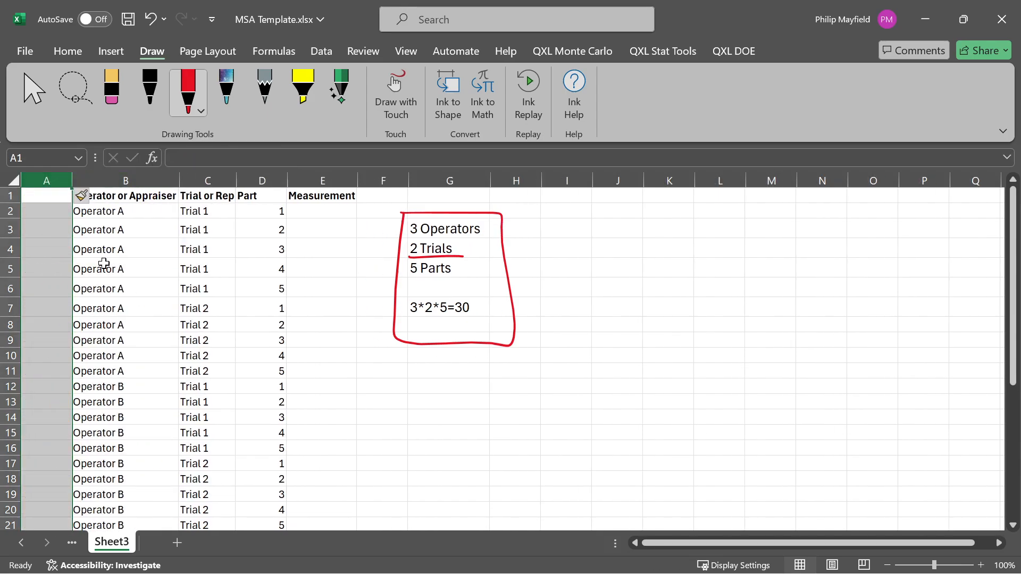
{"action": "left_click", "coordinate": [47, 196]}
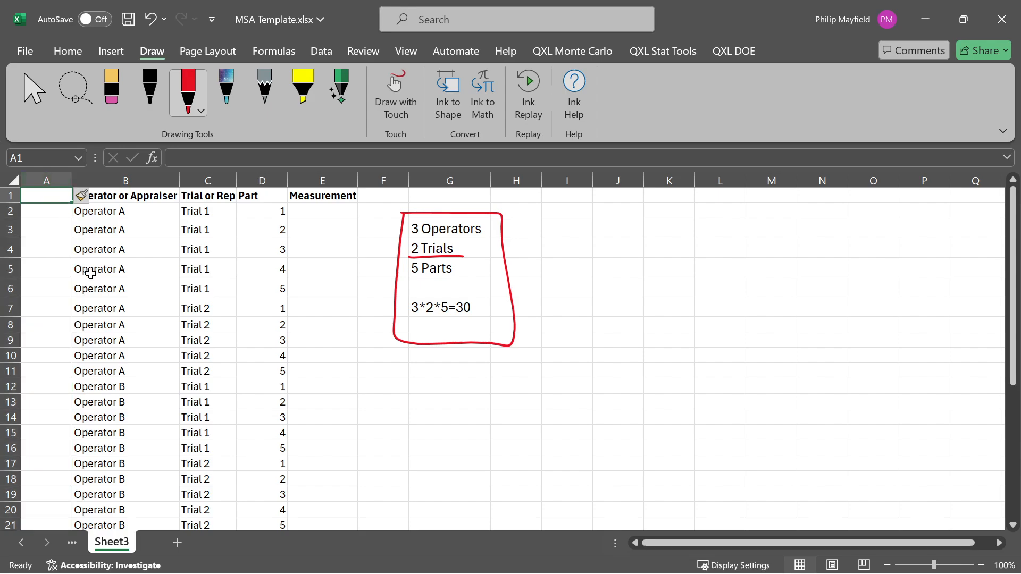
{"action": "type", "text": "Random"}
{"action": "key", "text": "Return"}
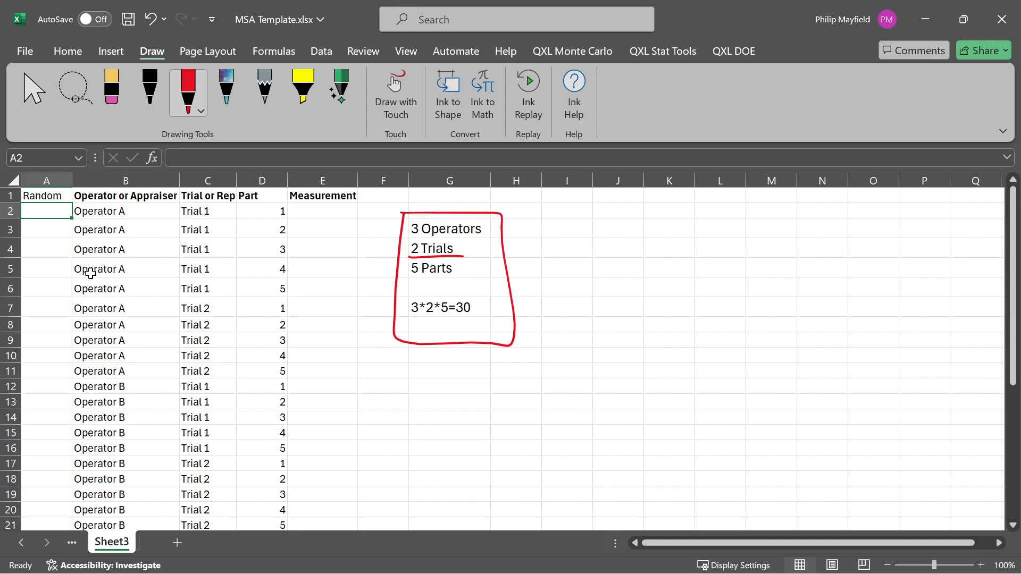
- Enter =RAND() in A2 and fill the formula down the Random column for all data rows
{"action": "type", "text": "=rand()"}
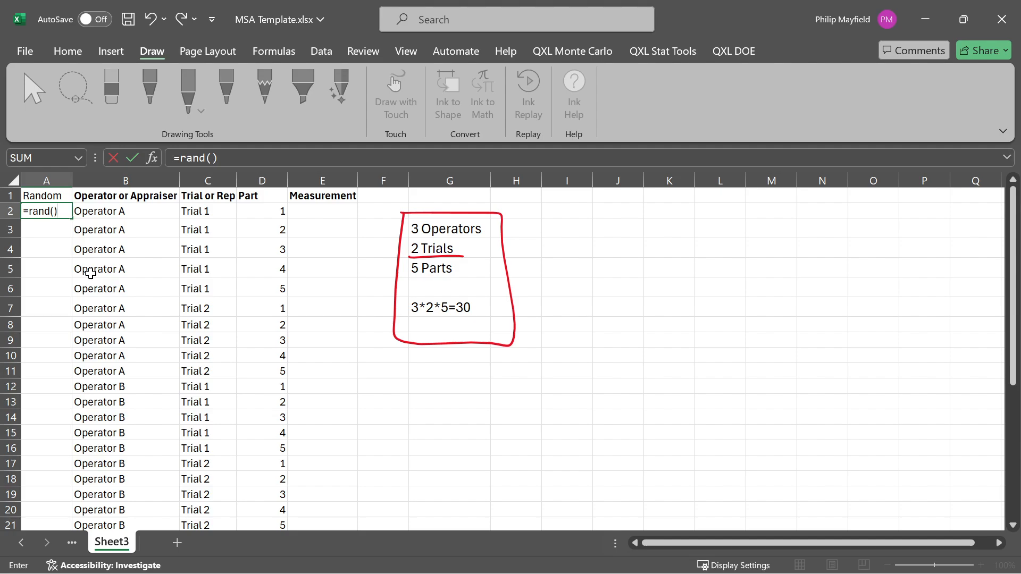
{"action": "key", "text": "Return"}
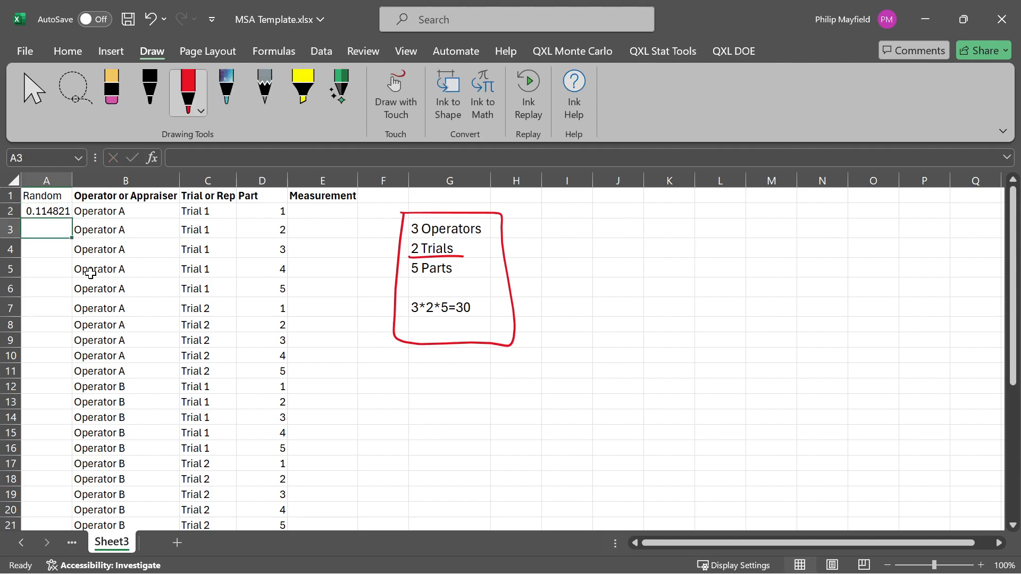
{"action": "left_click", "coordinate": [53, 210]}
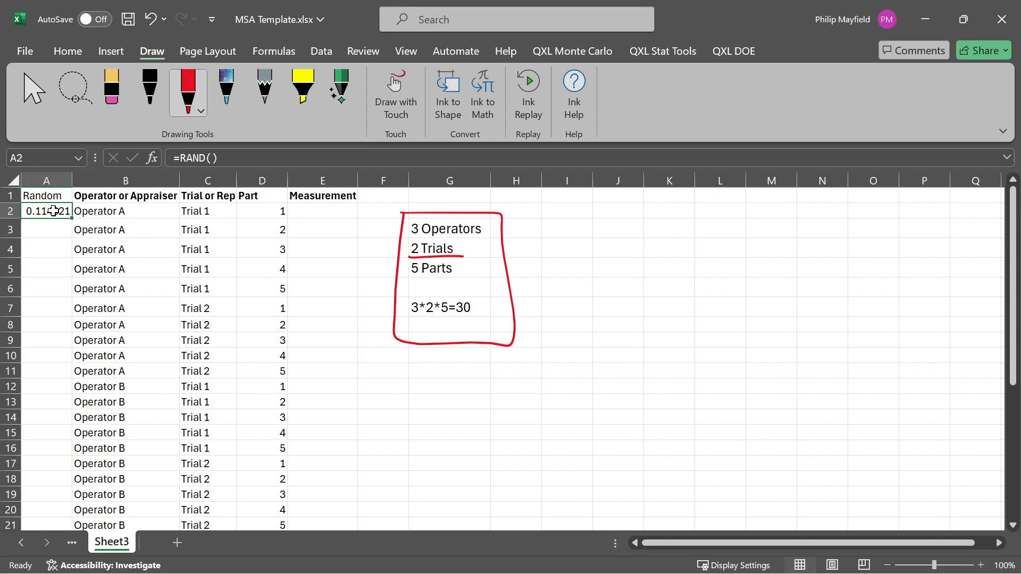
{"action": "double_click", "coordinate": [74, 219]}
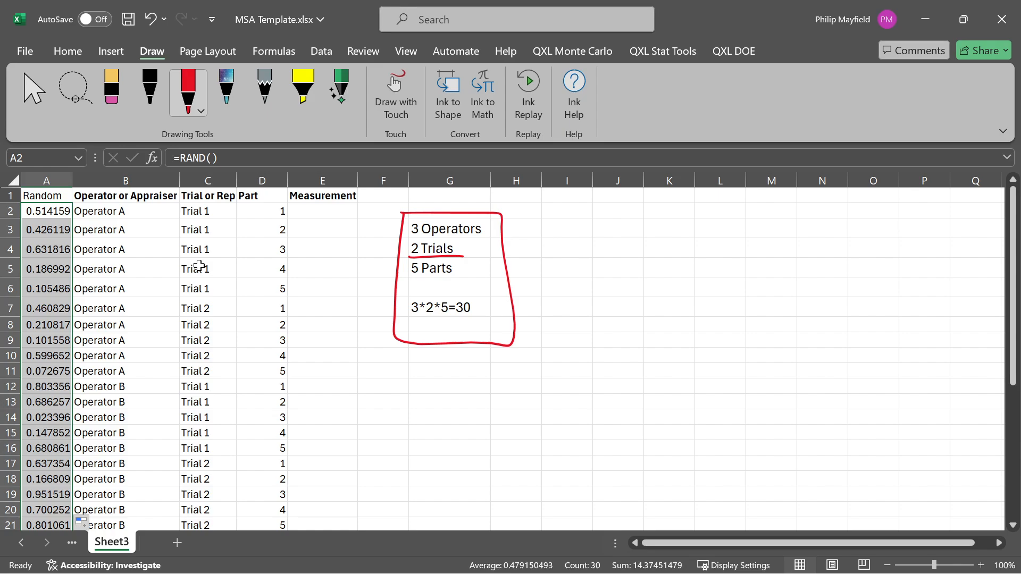
- Sort the data in columns A through E by the Random column, smallest to largest
{"action": "mouse_move", "coordinate": [49, 180]}
{"action": "left_mouse_down"}
{"action": "mouse_move", "coordinate": [296, 197]}
{"action": "mouse_move", "coordinate": [285, 198]}
{"action": "left_mouse_up"}
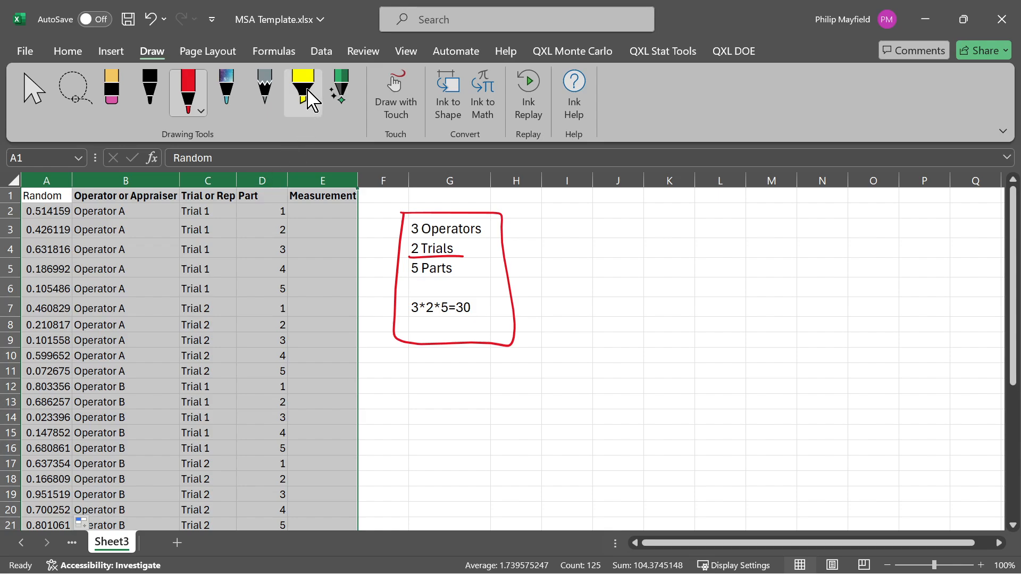
{"action": "left_click", "coordinate": [322, 52]}
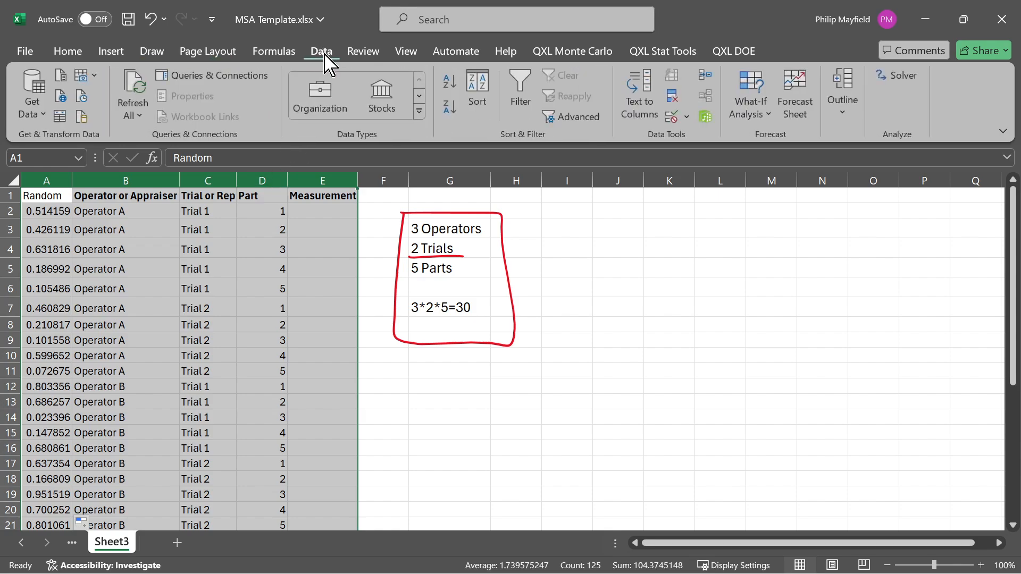
{"action": "left_click", "coordinate": [478, 109]}
{"action": "left_click", "coordinate": [233, 229]}
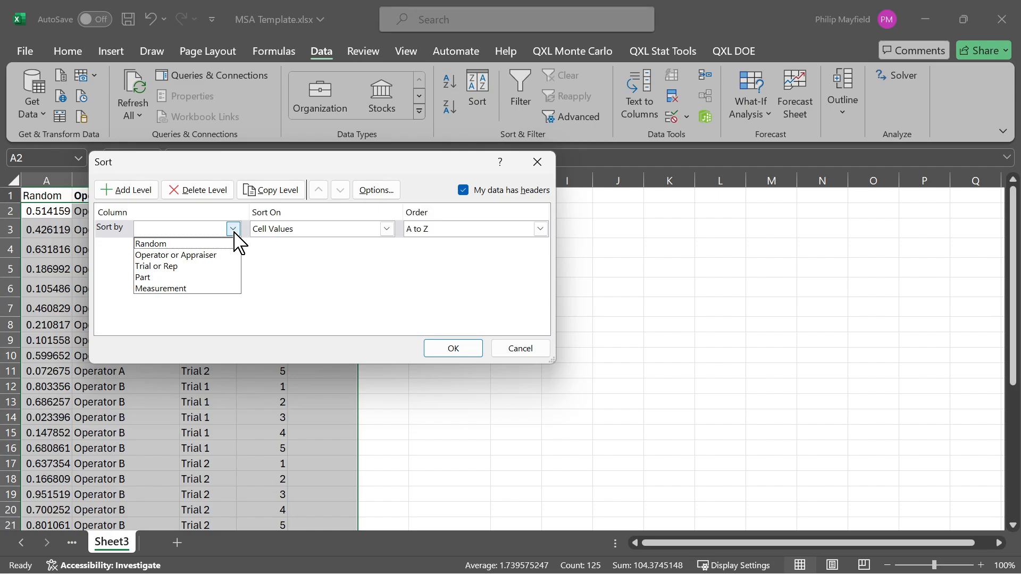
{"action": "left_click", "coordinate": [214, 244]}
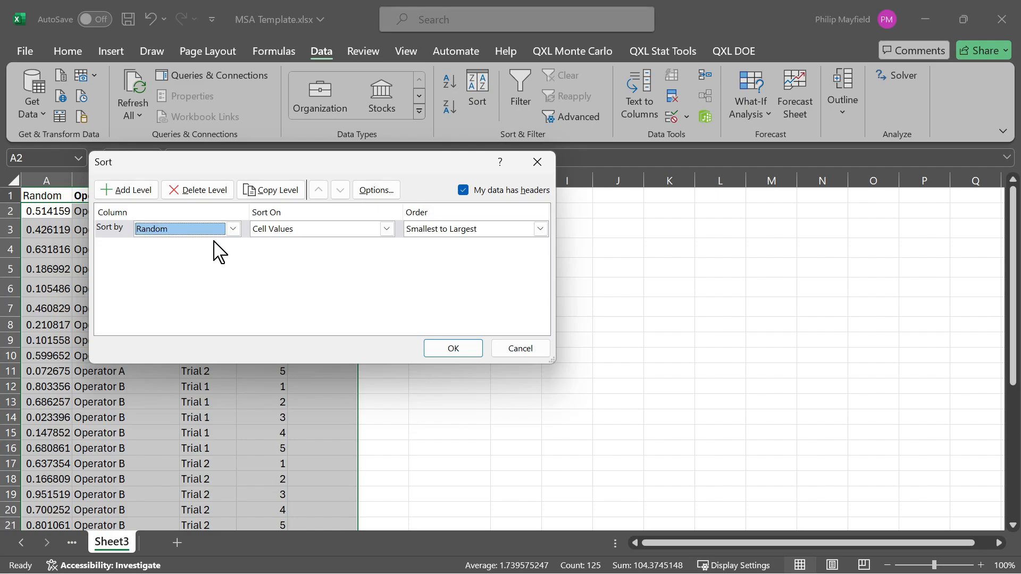
{"action": "left_click", "coordinate": [454, 348]}
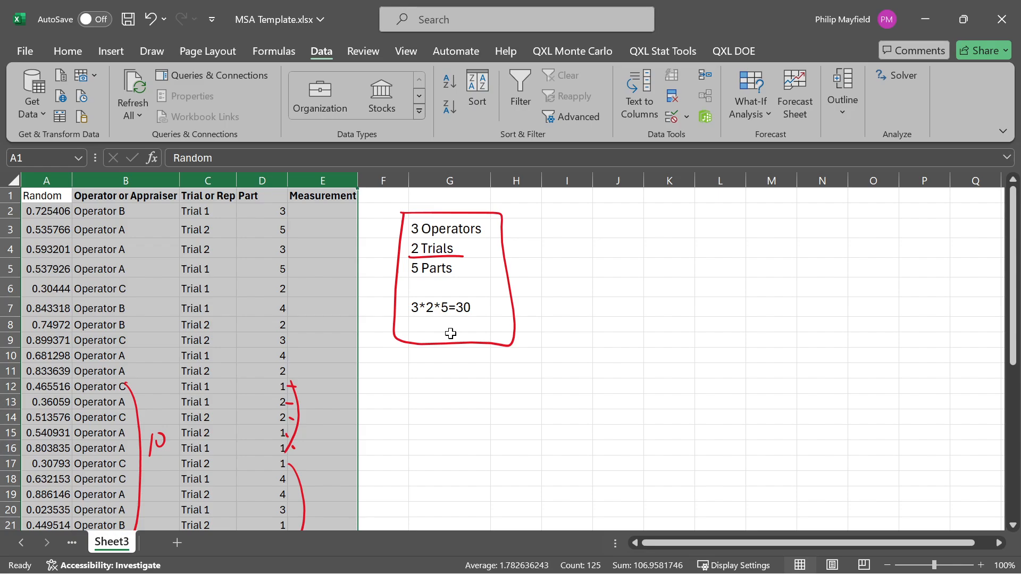
- Undo the red ink brackets, tick marks and handwritten 10 over the data rows, keeping the box and underline on the notes
{"action": "key", "text": "ctrl+z"}
{"action": "key", "text": "ctrl+z"}
{"action": "key", "text": "ctrl+z"}
{"action": "key", "text": "ctrl+z"}
{"action": "key", "text": "ctrl+z"}
{"action": "key", "text": "ctrl+z"}
{"action": "key", "text": "ctrl+z"}
{"action": "key", "text": "ctrl+z"}
{"action": "key", "text": "ctrl+z"}
{"action": "key", "text": "ctrl+z"}
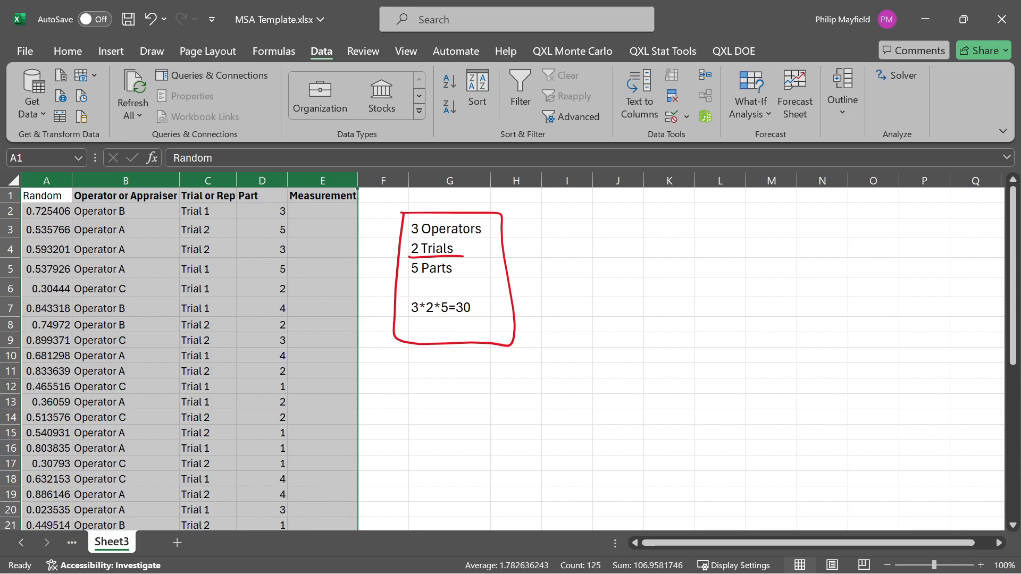
- Delete the Random column from the sheet
{"action": "left_click", "coordinate": [174, 272]}
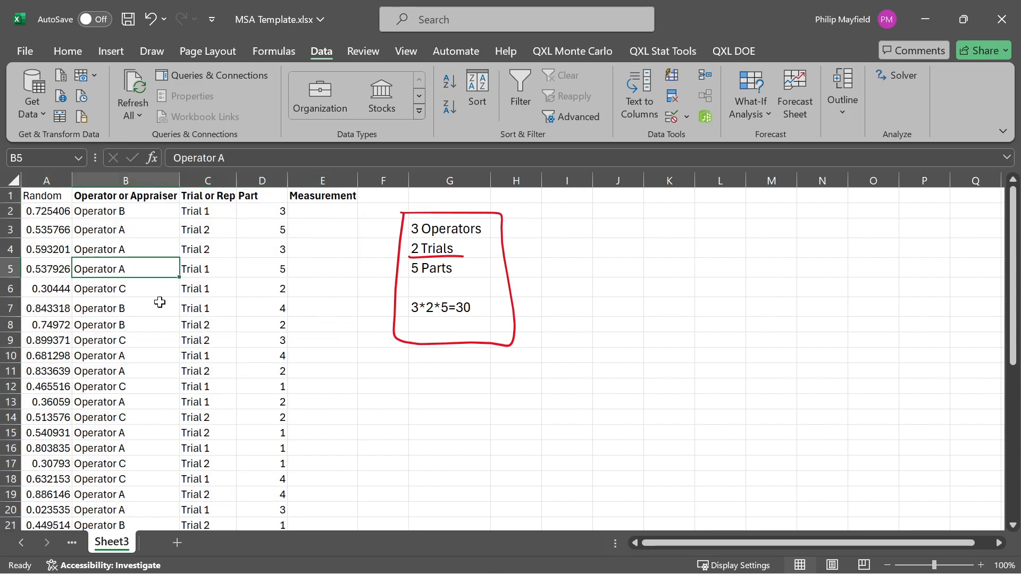
{"action": "left_click", "coordinate": [49, 175]}
{"action": "right_click", "coordinate": [49, 175]}
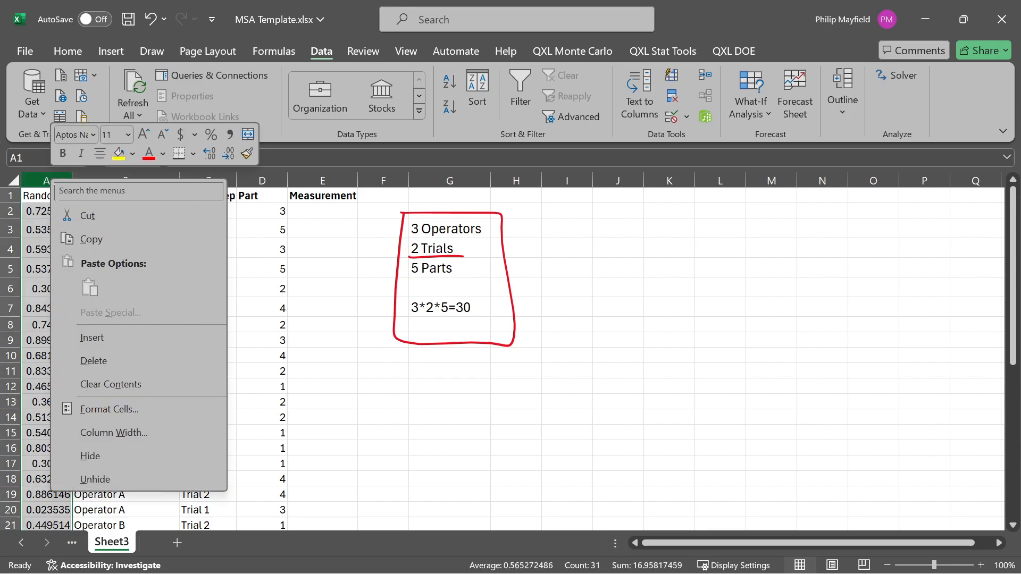
{"action": "left_click", "coordinate": [107, 360]}
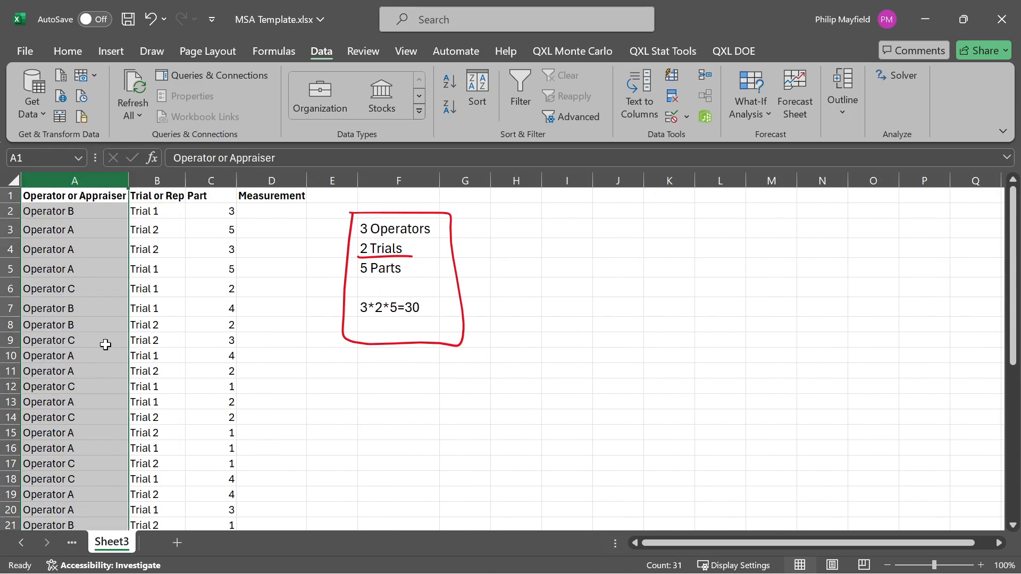
- Enter the measurements 99.8 in D2 and 99.4 in D3 for the first two runs
{"action": "left_click", "coordinate": [70, 214]}
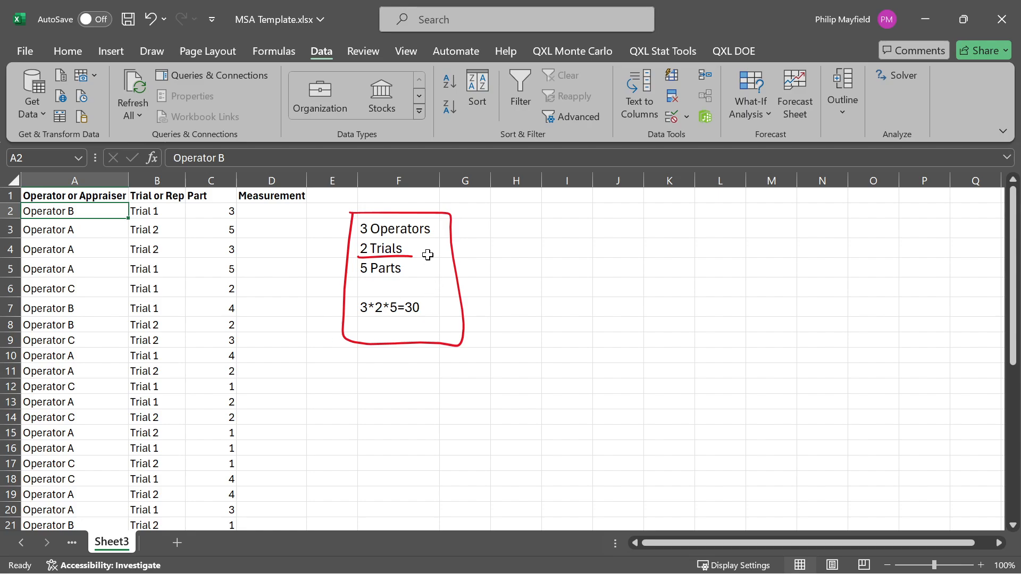
{"action": "left_click", "coordinate": [242, 211]}
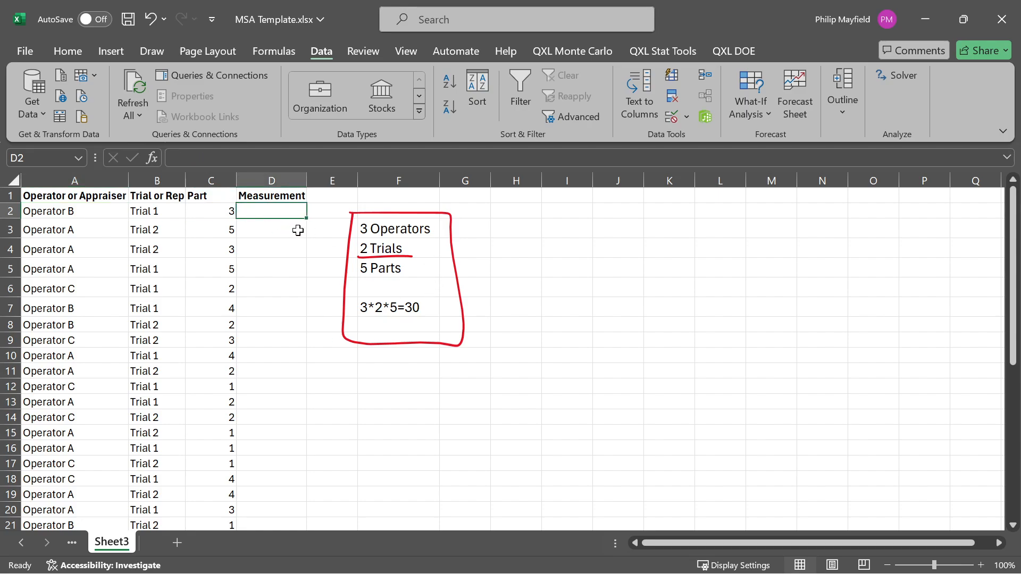
{"action": "type", "text": "99.8"}
{"action": "key", "text": "Return"}
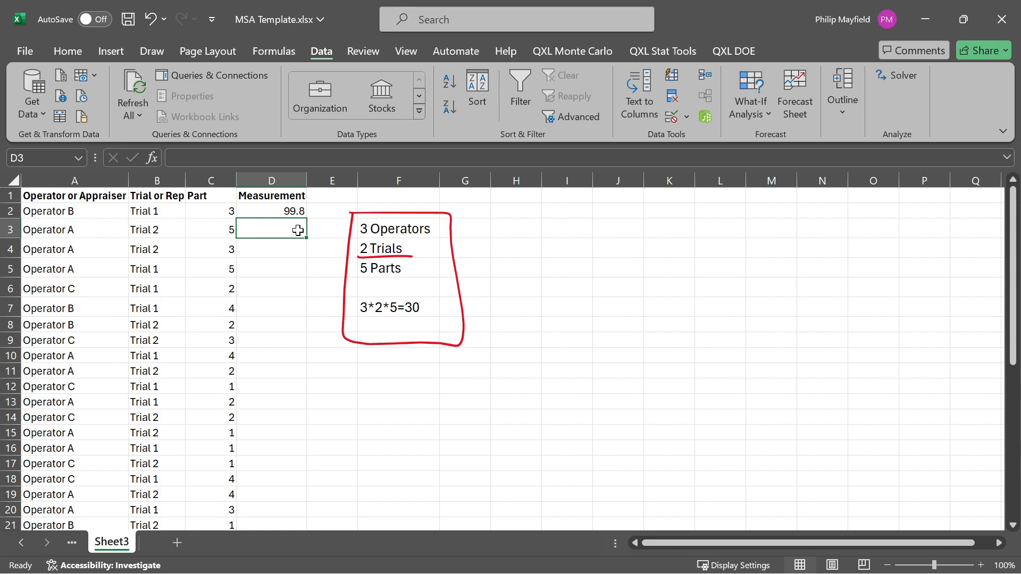
{"action": "type", "text": "99.7"}
{"action": "key", "text": "Return"}
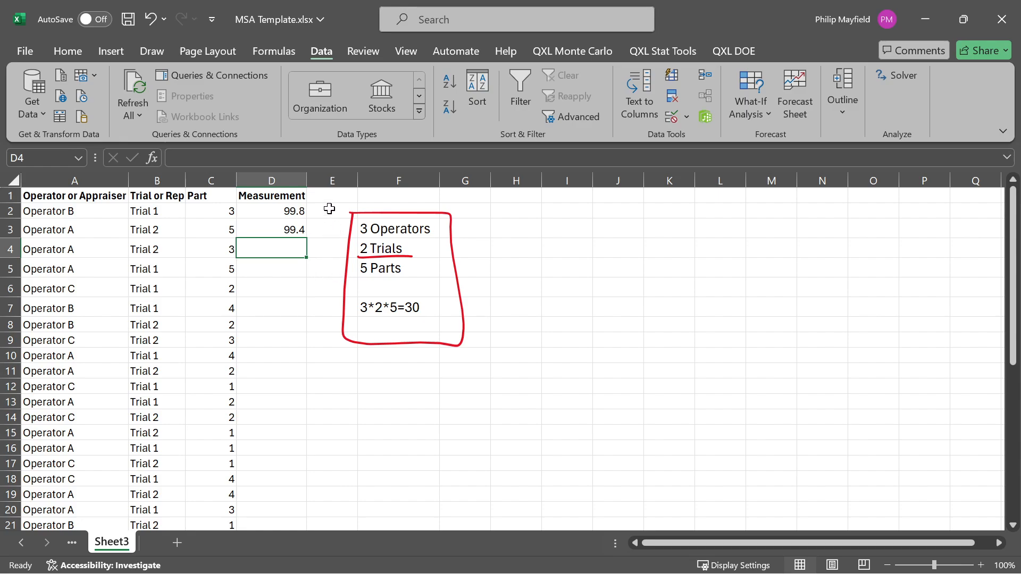
- Rename the Measurement header to Meas #1 and fill the header series across row 1 through Meas #10
{"action": "left_click", "coordinate": [278, 196]}
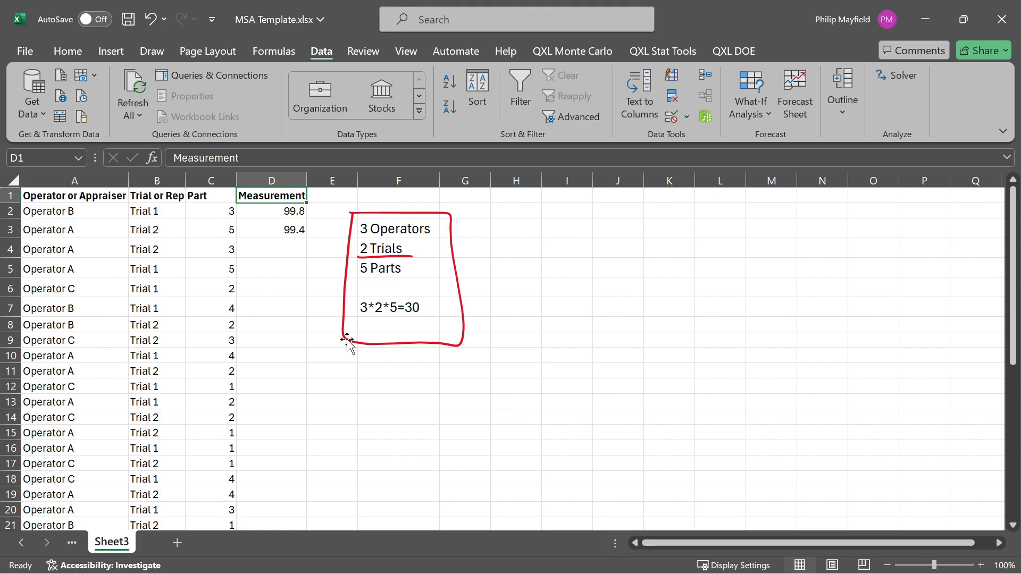
{"action": "type", "text": "Meas"}
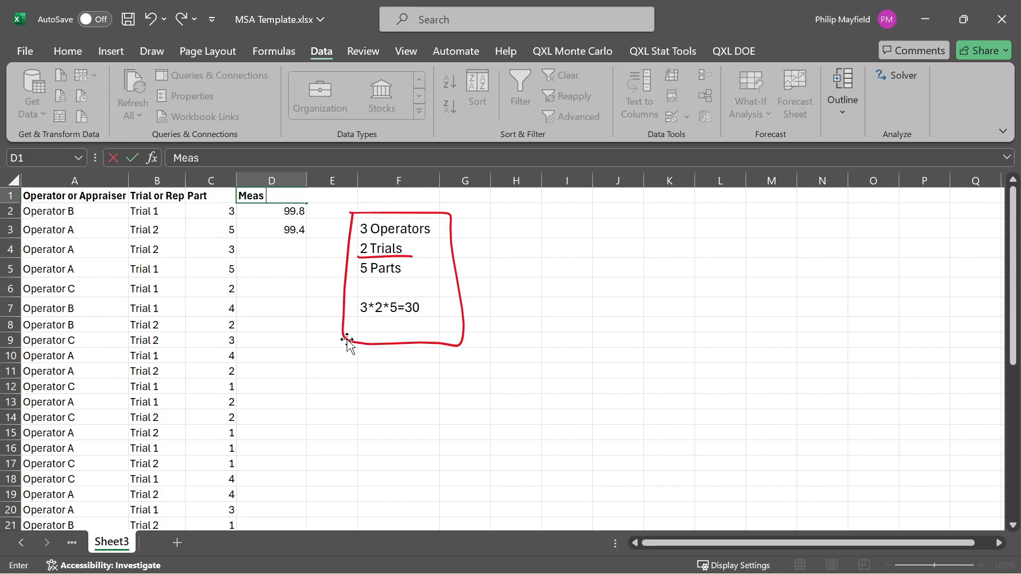
{"action": "type", "text": " #1"}
{"action": "key", "text": "Return"}
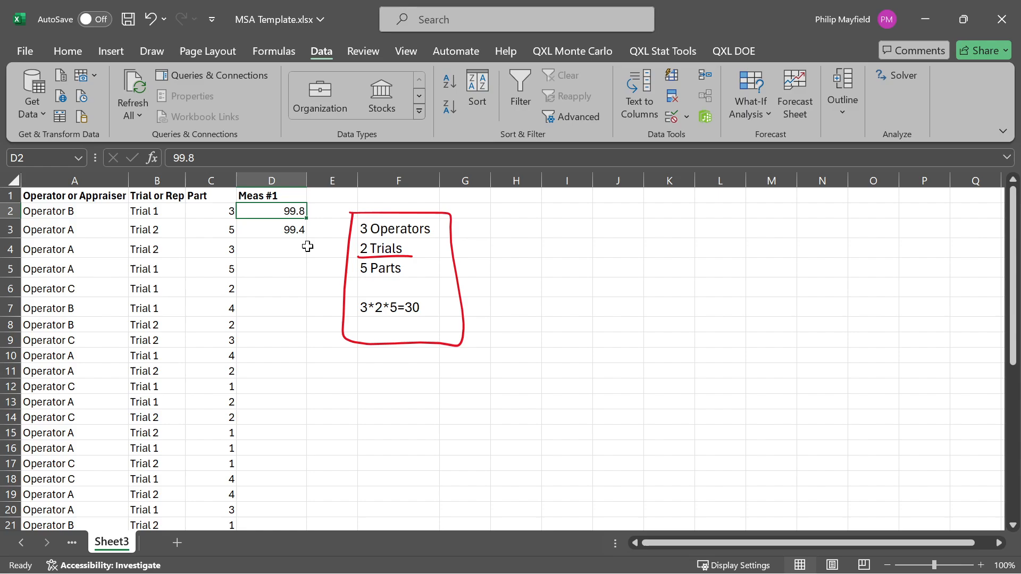
{"action": "left_click", "coordinate": [287, 196]}
{"action": "left_click_drag", "start_coordinate": [306, 203], "coordinate": [778, 213]}
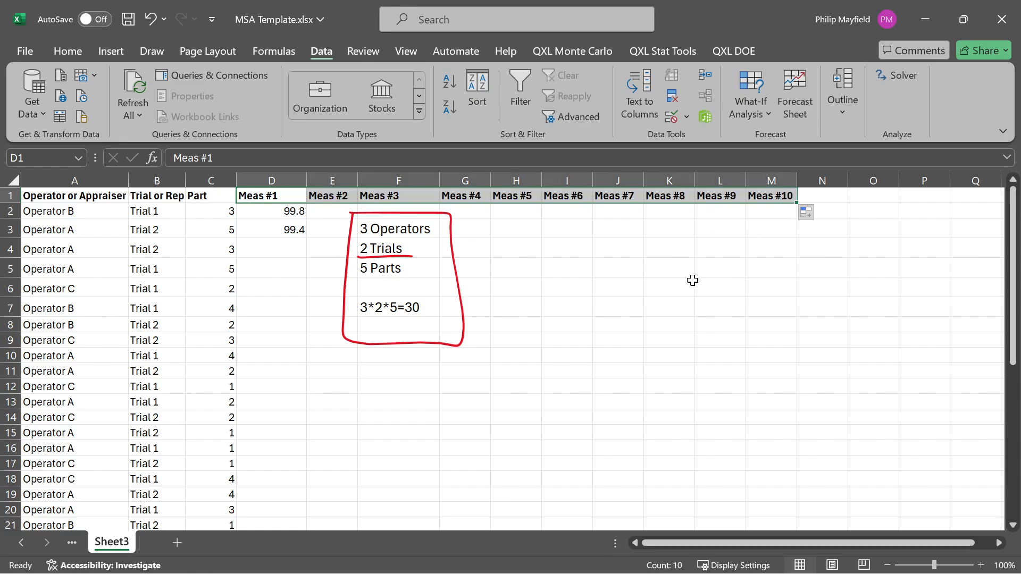